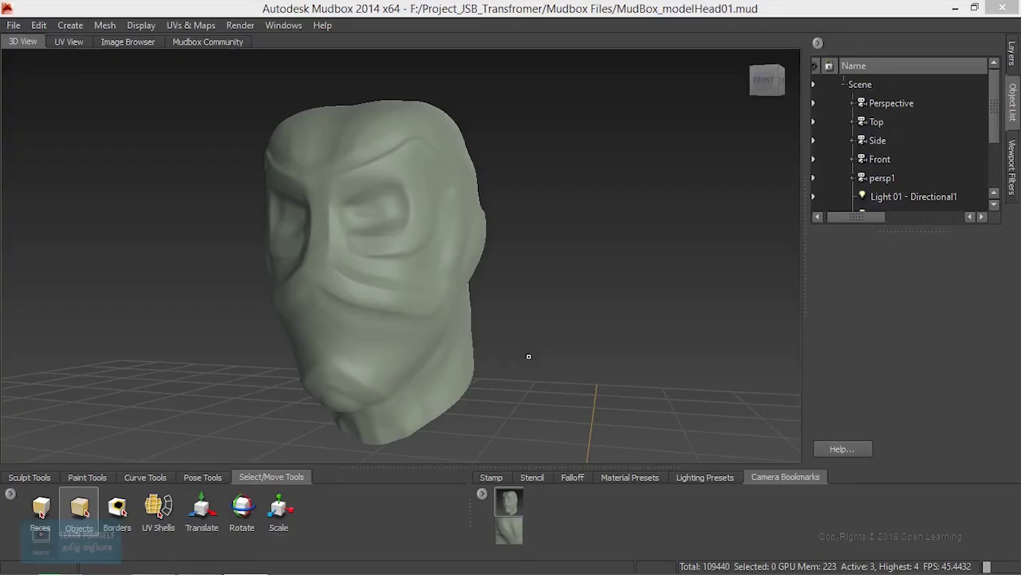
- Tumble the camera to a more frontal view of the head and bring up the viewport filters list
left_click_drag(365, 365, 367, 383, "alt")
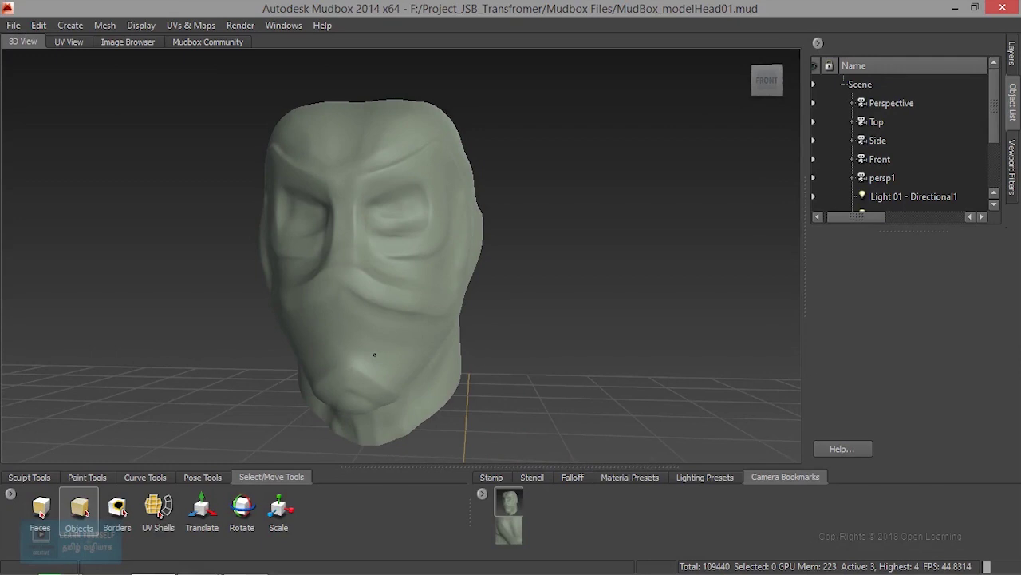
mouse_move(374, 354)
left_mouse_down("alt")
mouse_move(374, 335)
mouse_move(471, 341)
left_mouse_up("alt")
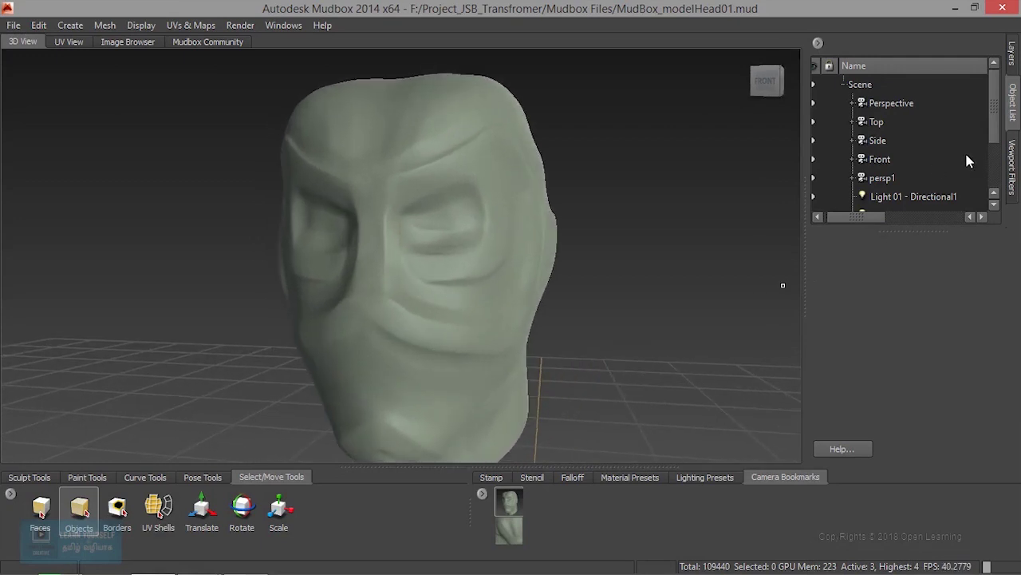
left_click(1013, 169)
- Enable the Tonemapper filter (Gamma 2.00, Luminance Max 1.00) with the head turned to face the viewer
mouse_move(511, 273)
left_mouse_down("alt")
mouse_move(328, 267)
mouse_move(370, 263)
left_mouse_up("alt")
mouse_move(370, 262)
right_mouse_down("alt")
mouse_move(474, 290)
mouse_move(438, 284)
right_mouse_up("alt")
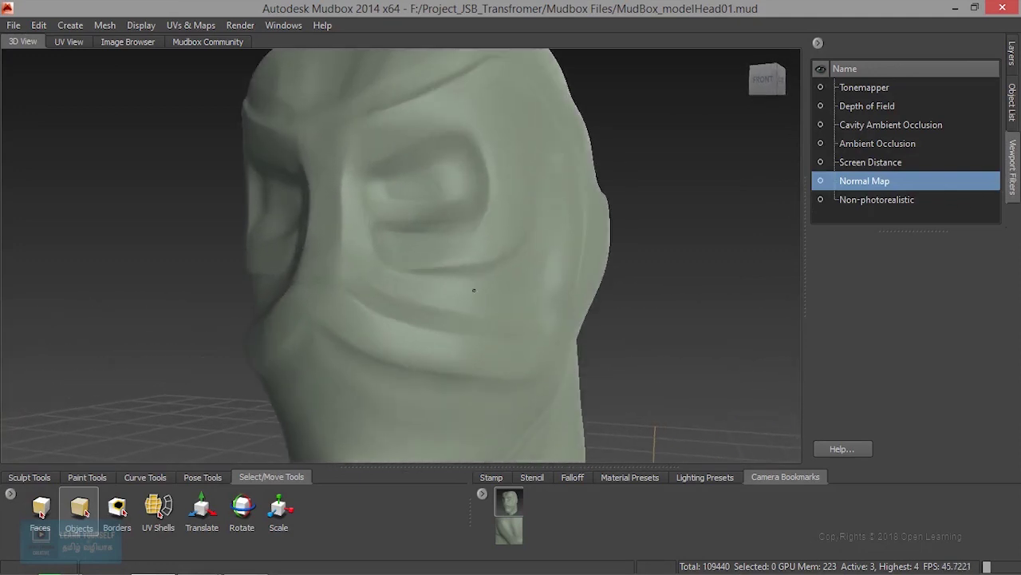
left_click_drag(433, 279, 428, 278, "alt")
mouse_move(766, 80)
left_click(864, 89)
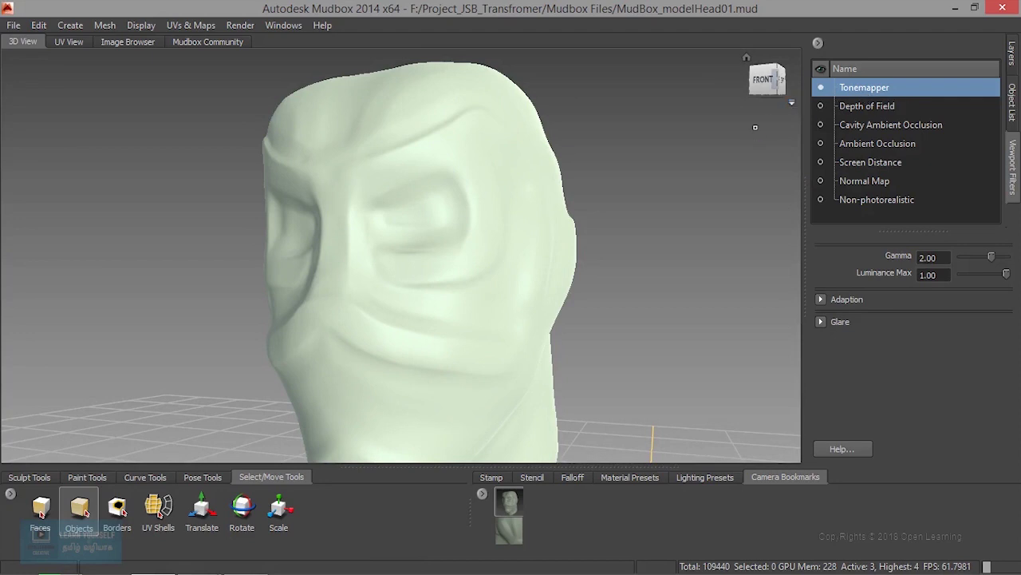
mouse_move(358, 244)
left_mouse_down("alt")
mouse_move(452, 248)
mouse_move(397, 221)
mouse_move(292, 205)
mouse_move(252, 216)
mouse_move(399, 256)
mouse_move(269, 250)
mouse_move(240, 296)
left_mouse_up("alt")
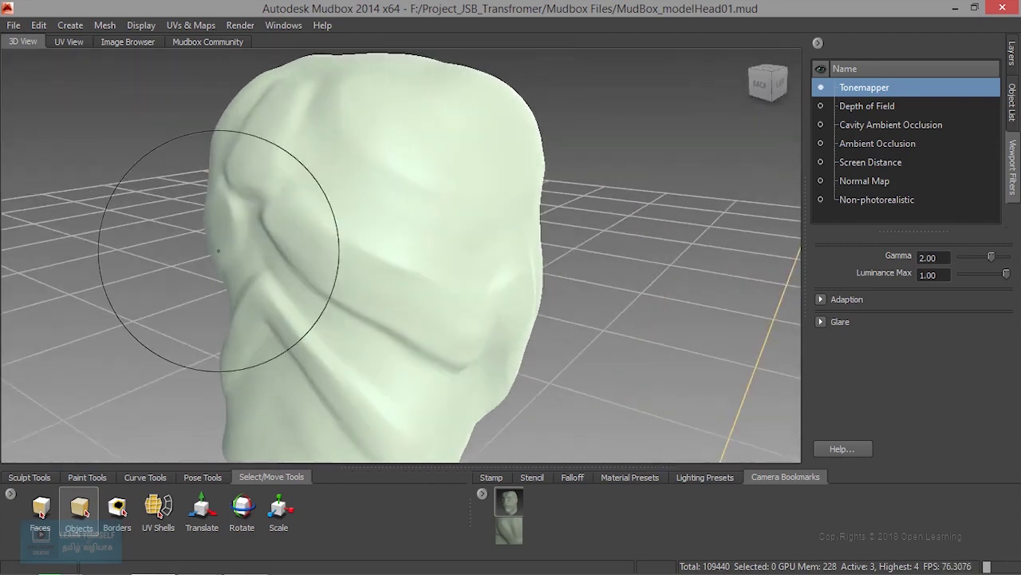
- Turn on the Depth of Field filter and start adjusting its depth and focus distance
left_click(821, 106)
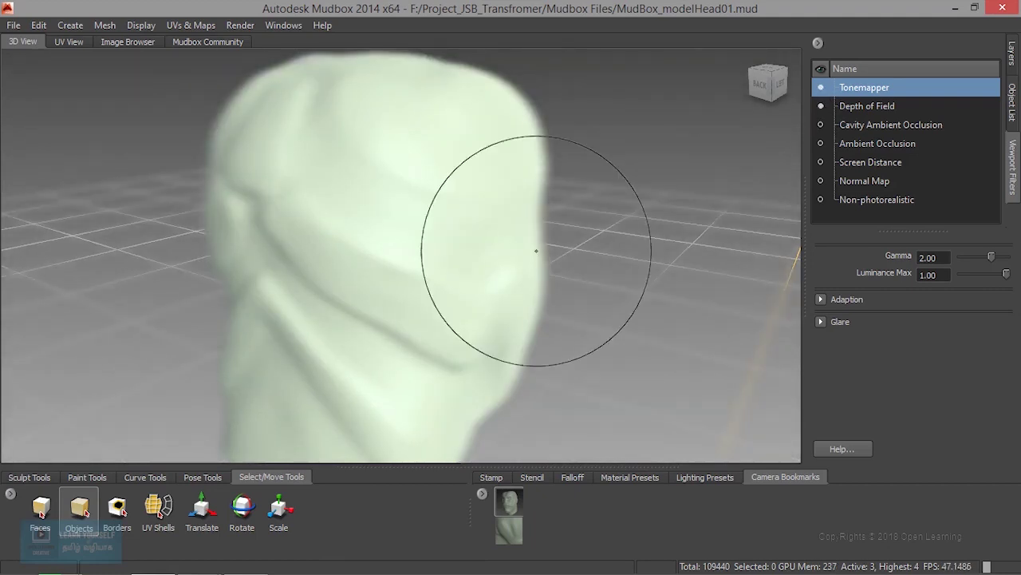
right_click_drag(417, 264, 476, 276, "alt")
mouse_move(486, 274)
left_mouse_down("alt")
mouse_move(312, 276)
mouse_move(241, 266)
mouse_move(244, 255)
left_mouse_up("alt")
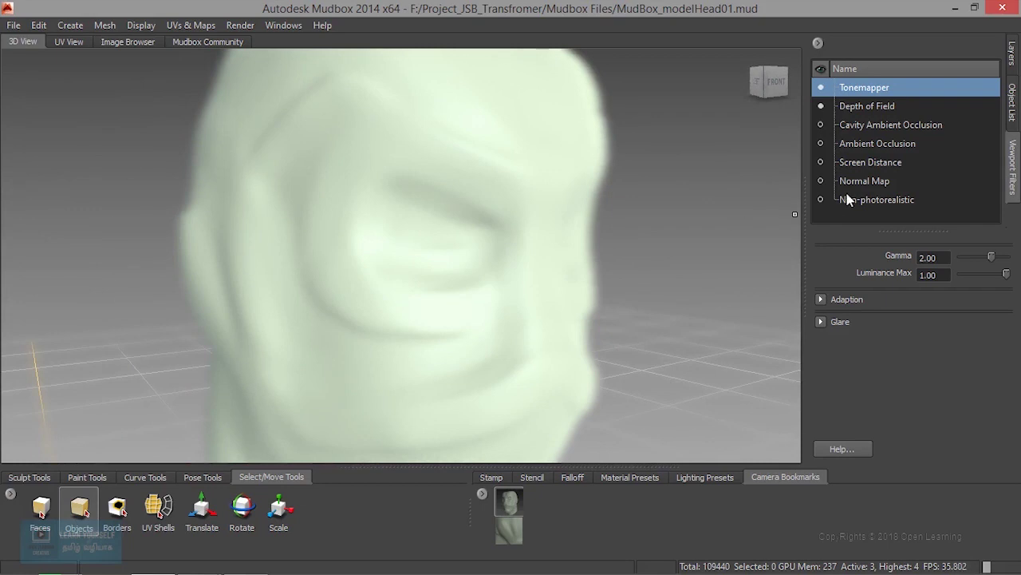
left_click(873, 106)
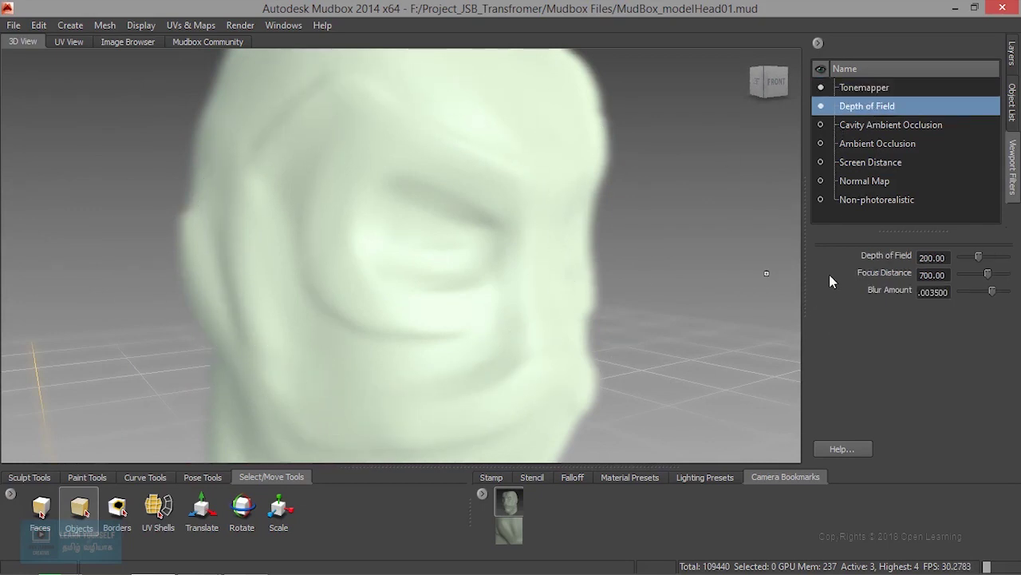
left_click_drag(968, 263, 957, 266)
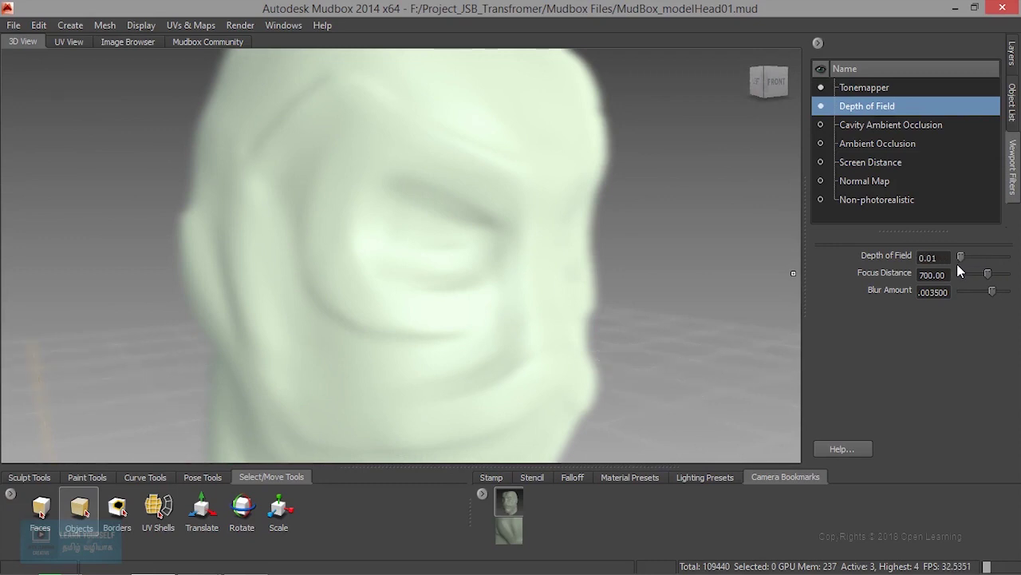
mouse_move(961, 257)
left_mouse_down()
mouse_move(999, 265)
mouse_move(969, 269)
left_mouse_up()
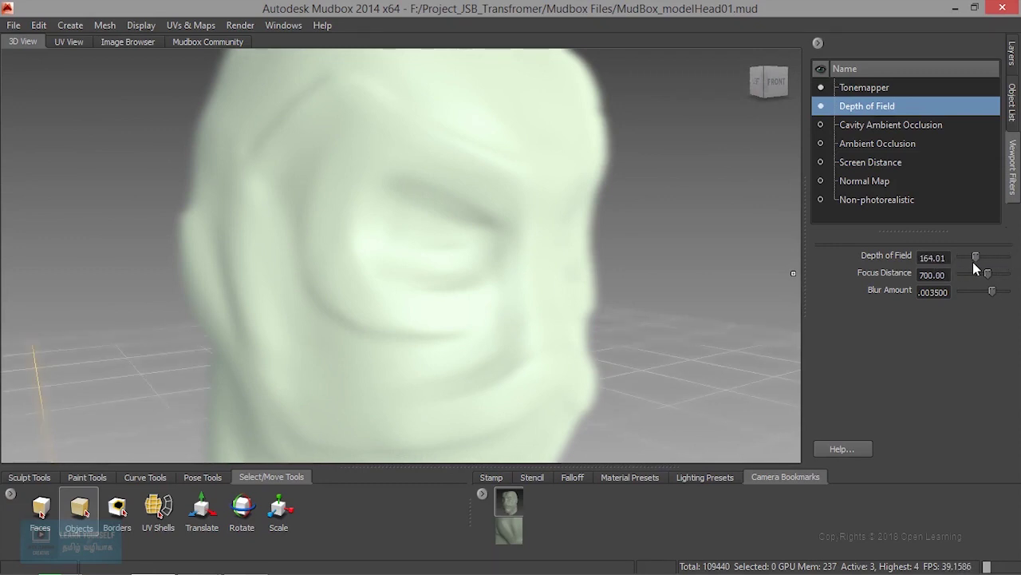
left_click_drag(987, 273, 962, 277)
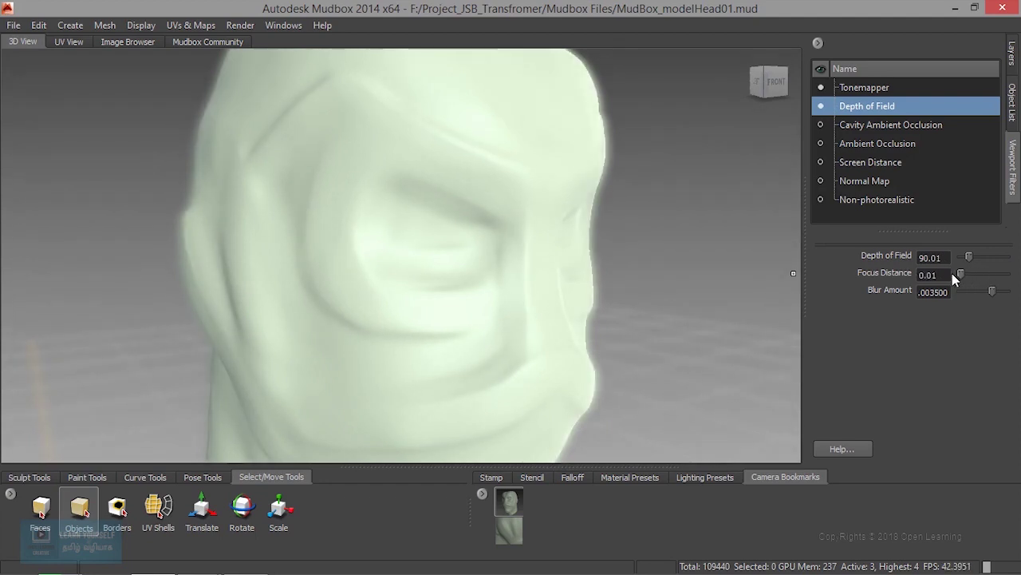
- Set focus distance to 19.21 and depth of field to 352.50, then disable Tonemapper
mouse_move(458, 287)
right_mouse_down("alt")
mouse_move(470, 299)
mouse_move(338, 265)
right_mouse_up("alt")
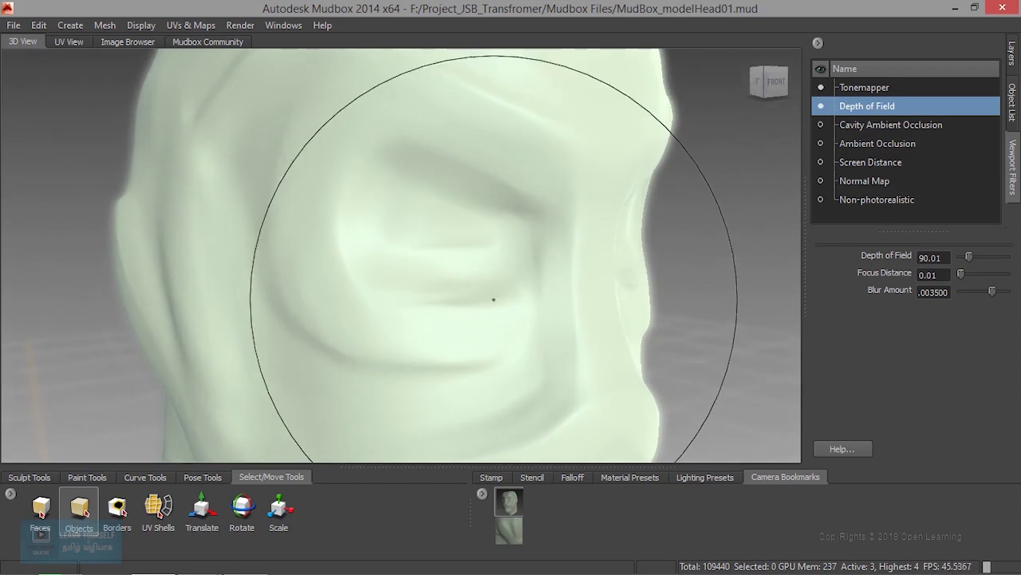
mouse_move(342, 251)
left_mouse_down("alt")
mouse_move(335, 224)
mouse_move(296, 354)
left_mouse_up("alt")
mouse_move(410, 303)
left_mouse_down("alt")
mouse_move(433, 338)
mouse_move(429, 322)
left_mouse_up("alt")
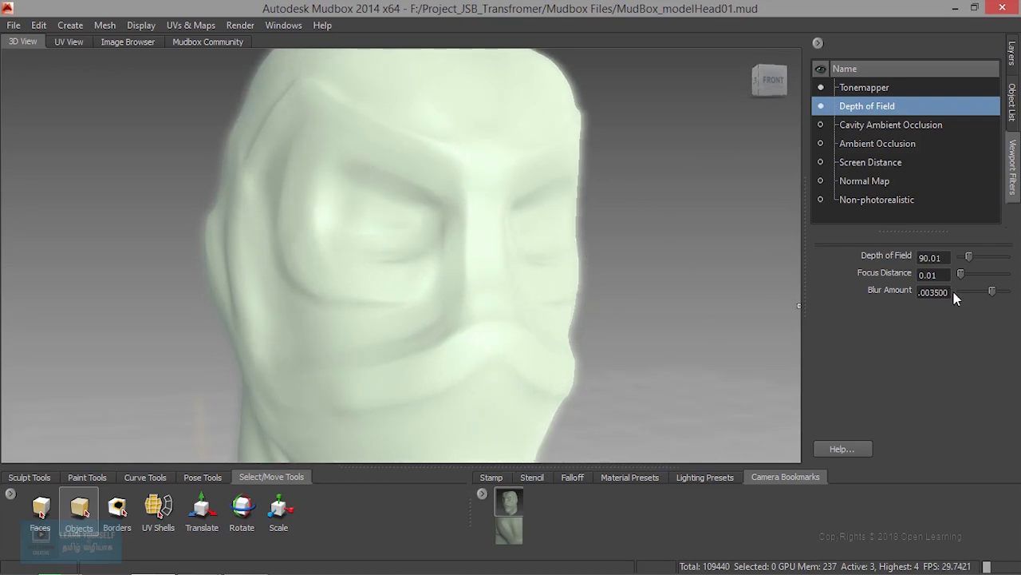
left_click_drag(970, 273, 969, 273)
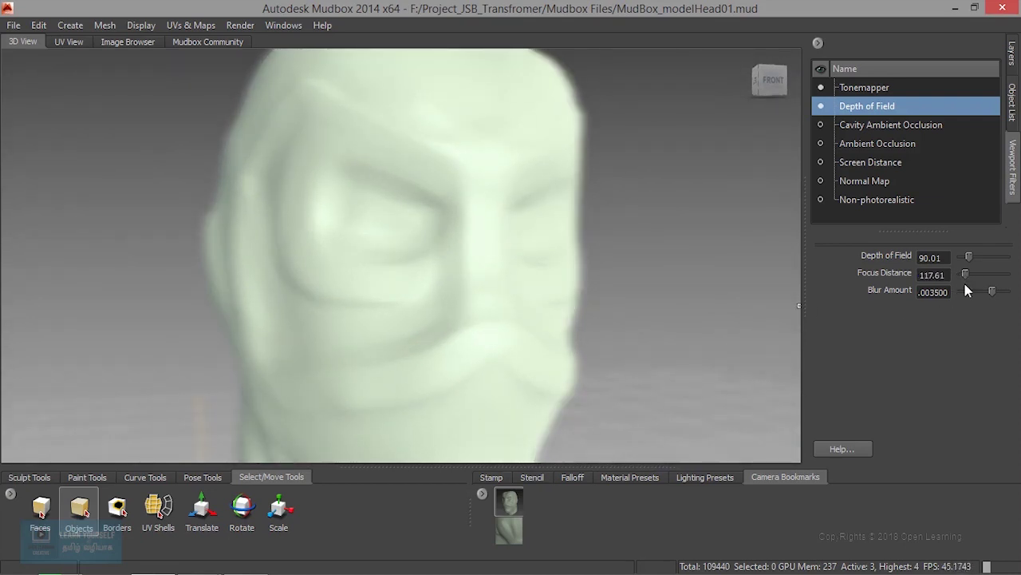
mouse_move(966, 274)
left_mouse_down()
mouse_move(974, 273)
mouse_move(961, 272)
left_mouse_up()
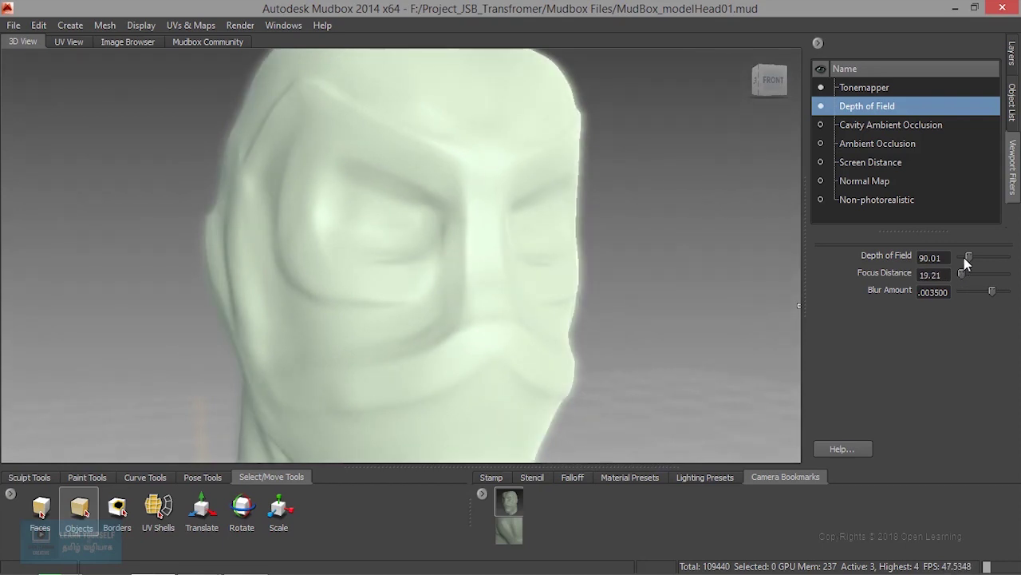
left_click_drag(980, 254, 1012, 255)
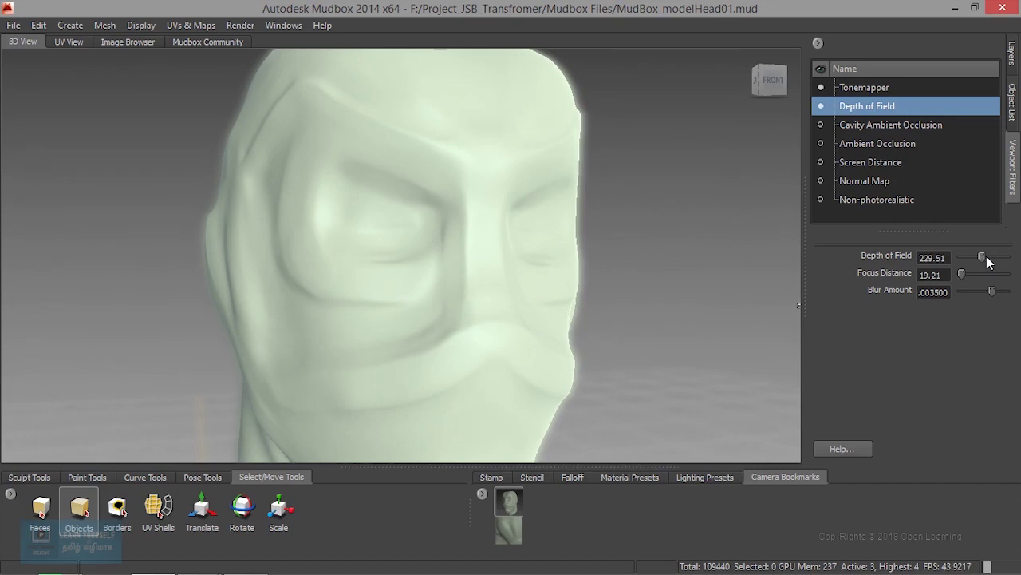
mouse_move(1006, 256)
left_mouse_down()
mouse_move(994, 257)
mouse_move(1010, 257)
mouse_move(995, 258)
mouse_move(981, 294)
left_mouse_up()
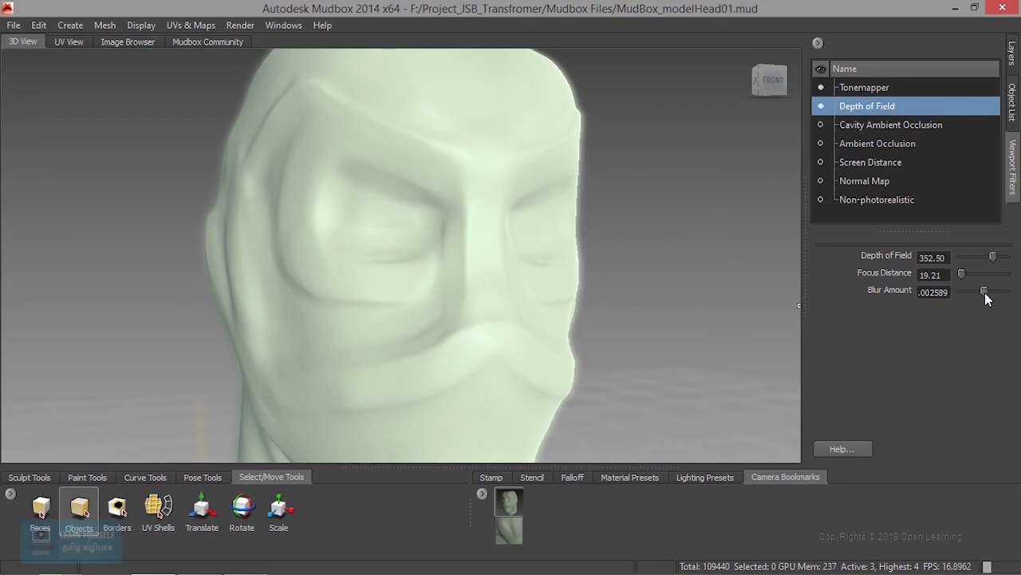
mouse_move(580, 314)
left_mouse_down("alt")
mouse_move(519, 294)
mouse_move(511, 273)
left_mouse_up("alt")
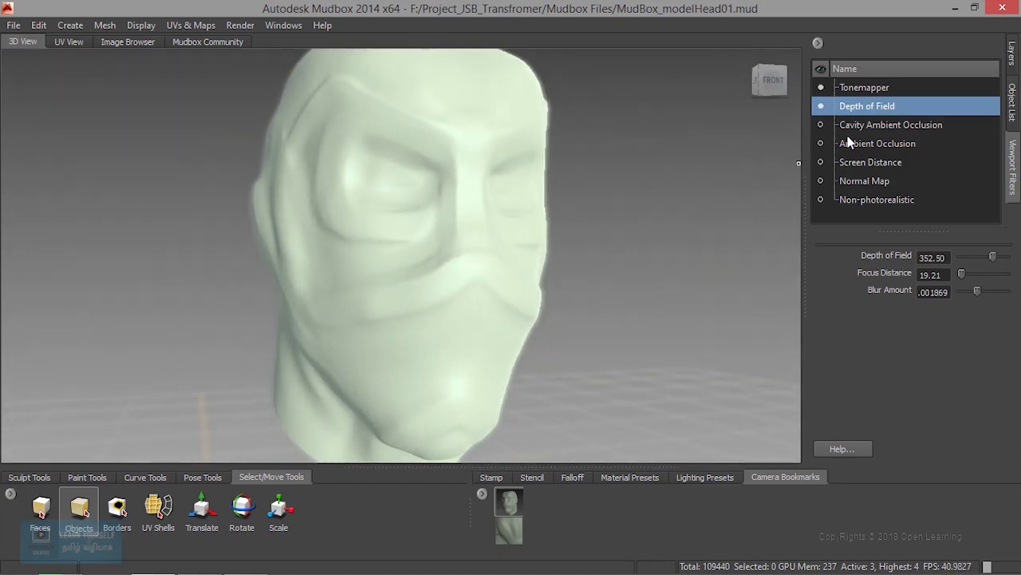
left_click(821, 87)
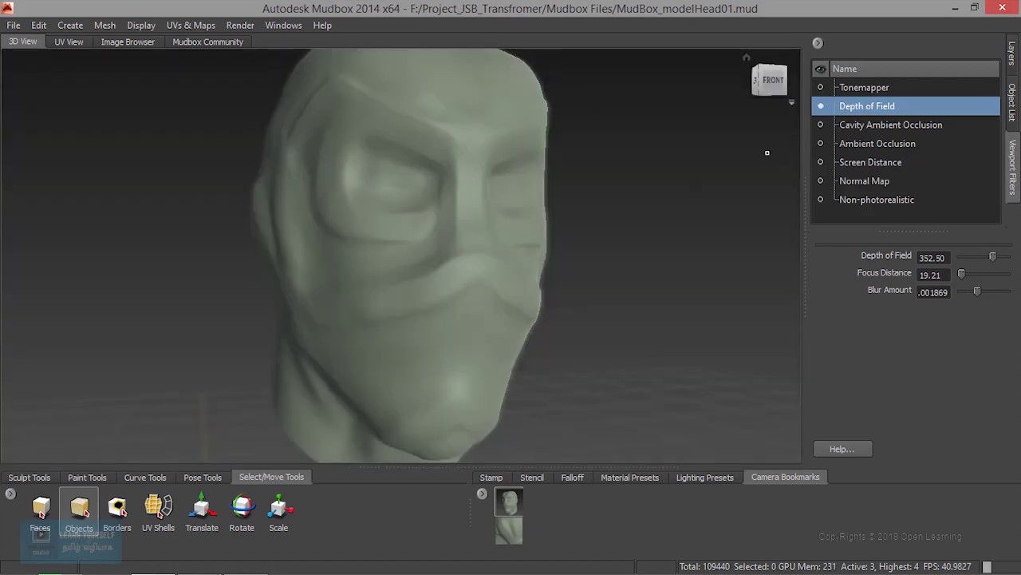
- Re-enable Tonemapper with Gamma 0.75 and turn on Cavity Ambient Occlusion
left_click(888, 88)
left_click_drag(991, 256, 971, 259)
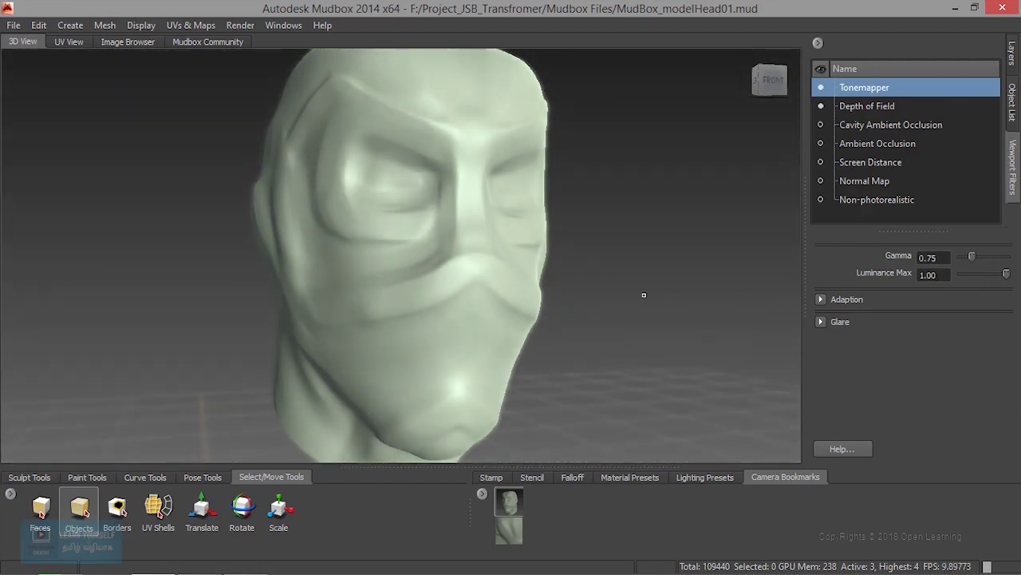
left_click(910, 126)
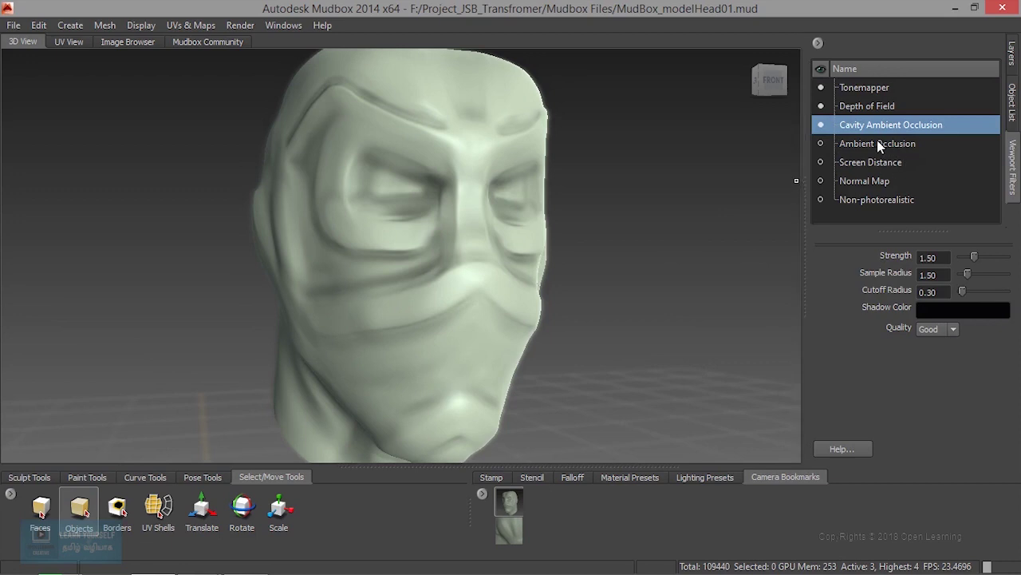
- Set Cavity Ambient Occlusion to Strength 0.16, Sample Radius 0.00, and enable Ambient Occlusion
left_click(822, 125)
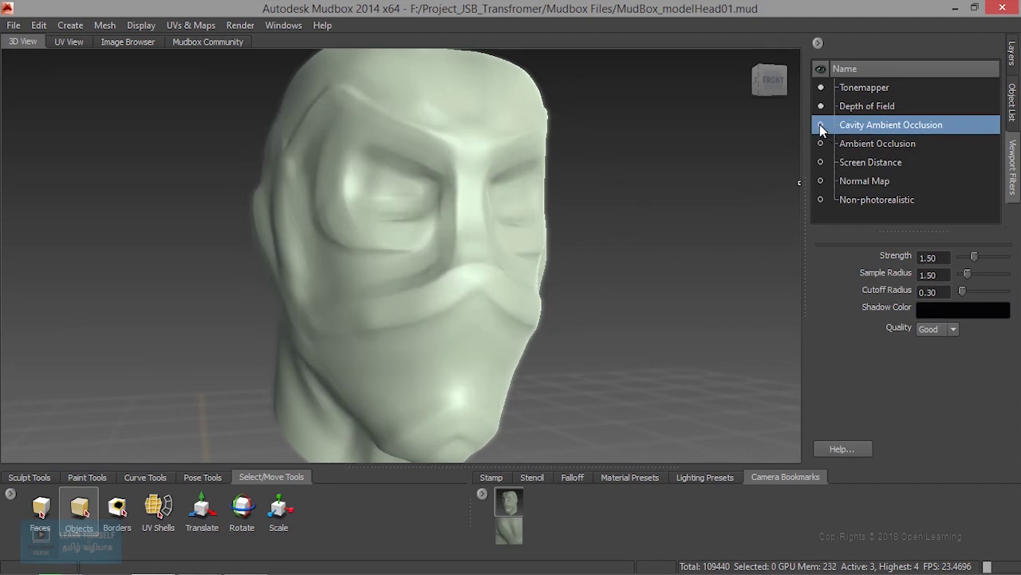
left_click(821, 125)
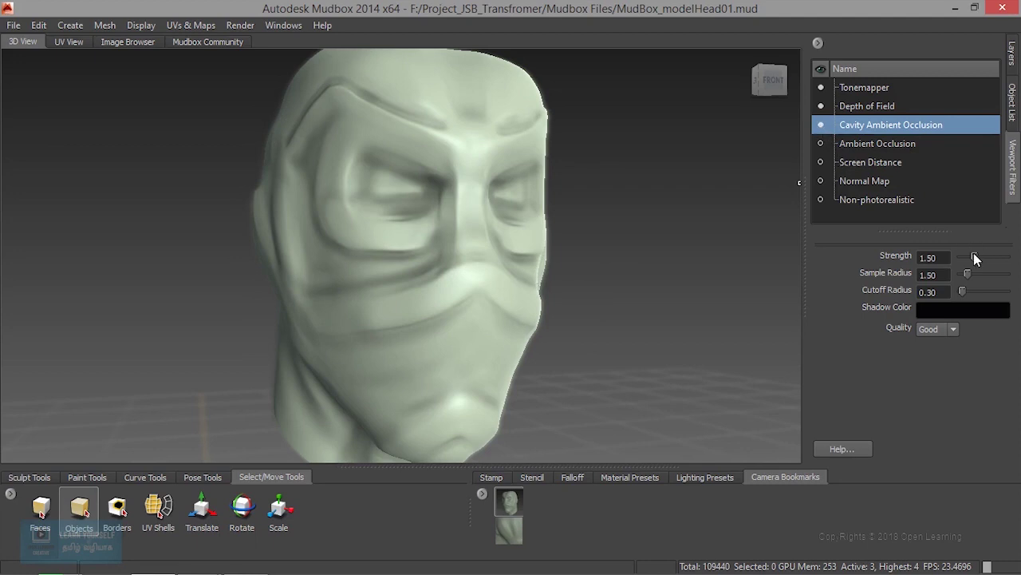
left_click_drag(976, 257, 965, 265)
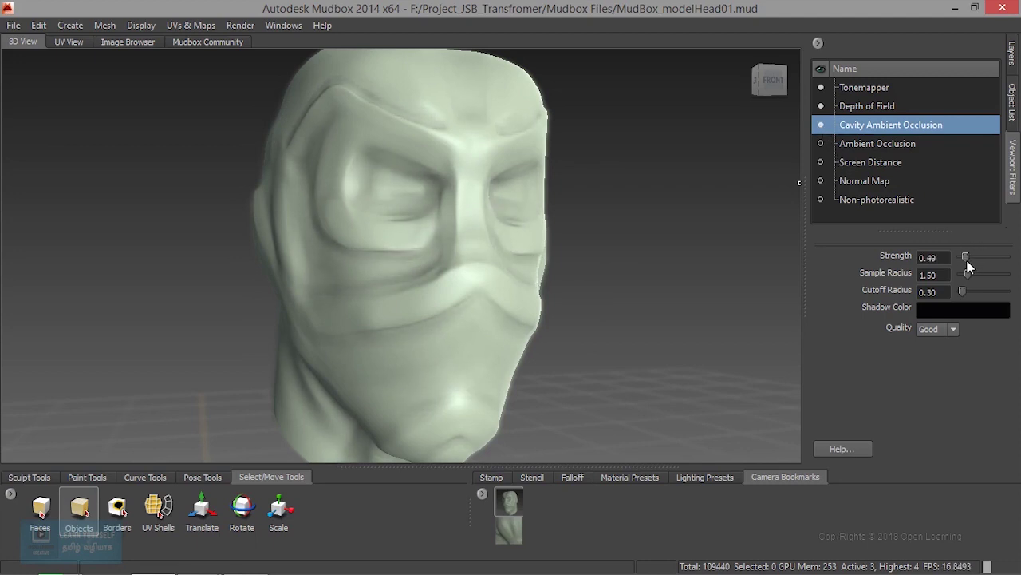
left_click_drag(965, 261, 962, 275)
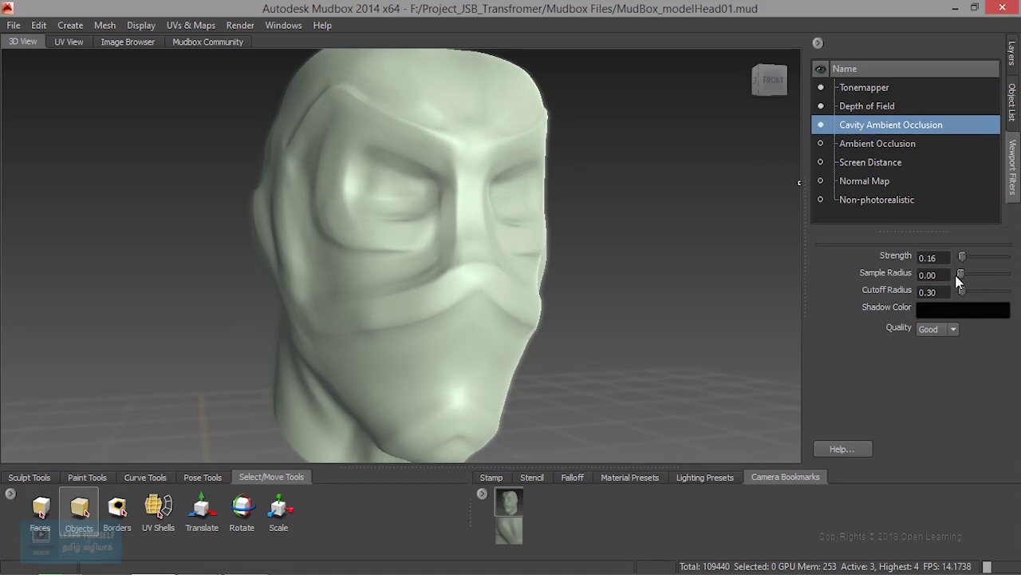
left_click(903, 146)
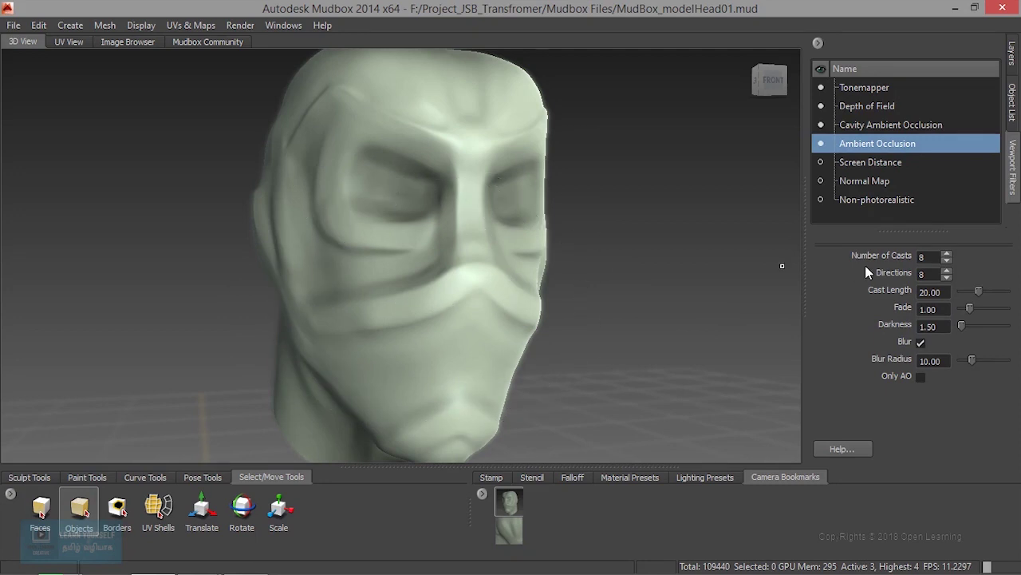
- Set Ambient Occlusion cast length 27.85, fade 0.00, darkness 0.01, tweak blur radius, then enable Screen Distance
mouse_move(979, 292)
left_mouse_down()
mouse_move(996, 291)
mouse_move(985, 296)
left_mouse_up()
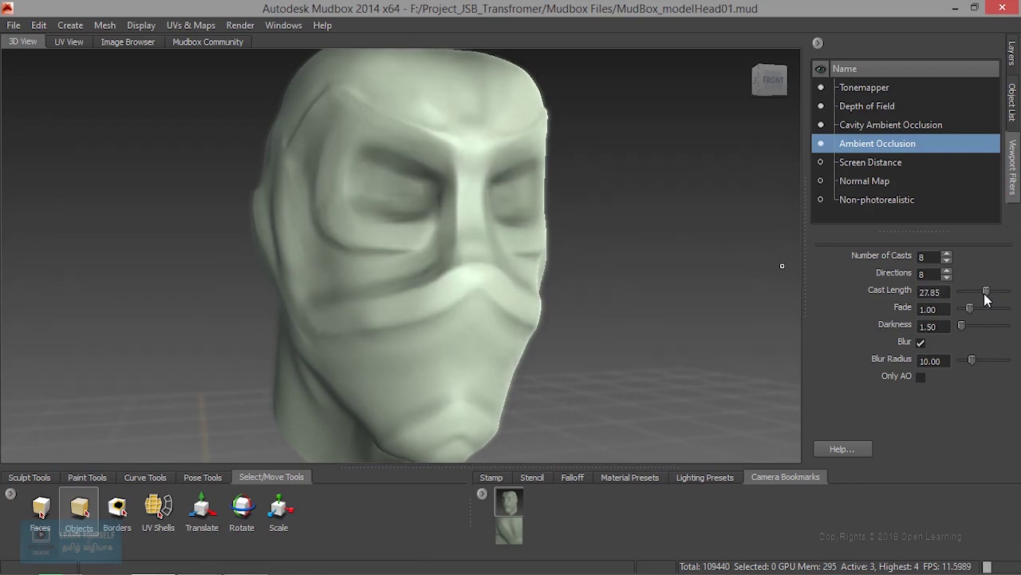
left_click_drag(968, 315, 959, 315)
left_click_drag(960, 324, 958, 321)
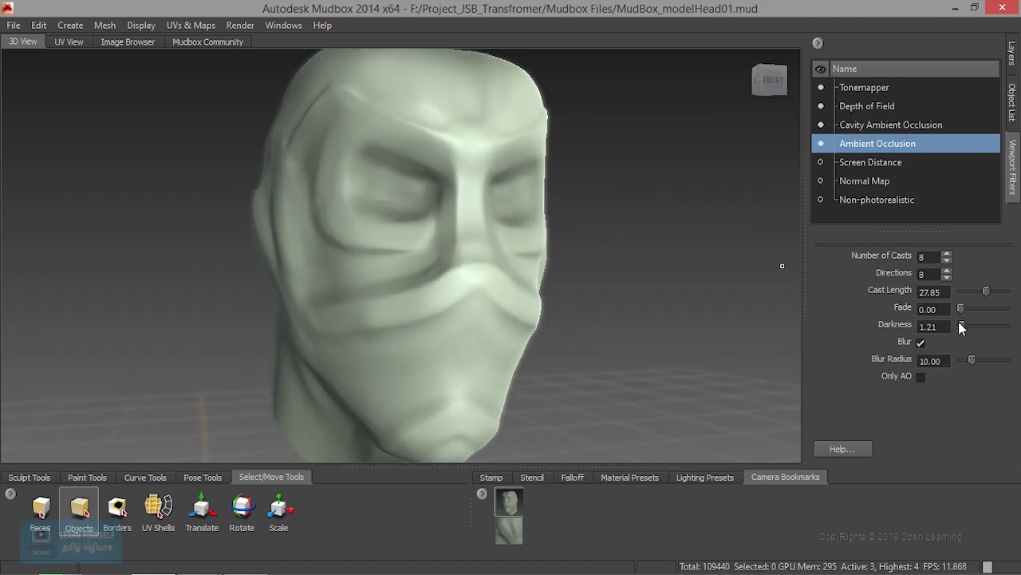
left_click_drag(958, 321, 957, 320)
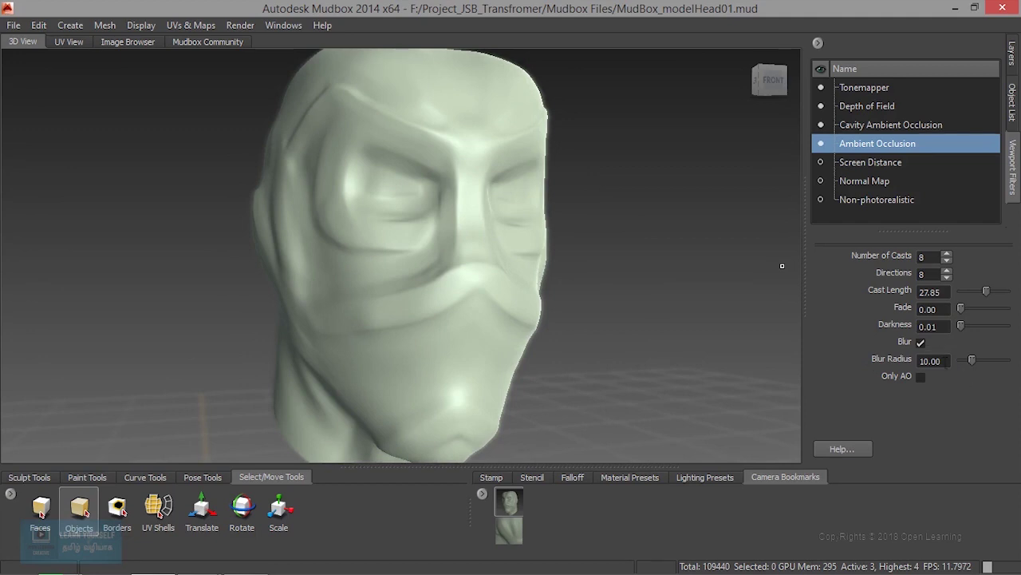
mouse_move(972, 361)
left_mouse_down()
mouse_move(983, 359)
mouse_move(971, 359)
left_mouse_up()
left_click(885, 166)
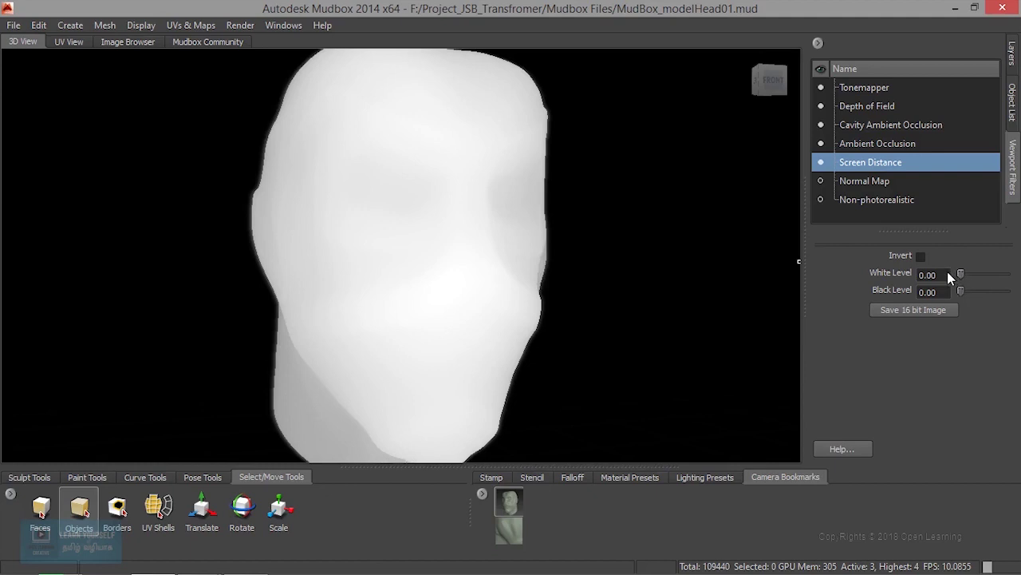
- Adjust the Screen Distance levels to White 0.47 and Black 0.49
left_click_drag(980, 277, 1009, 275)
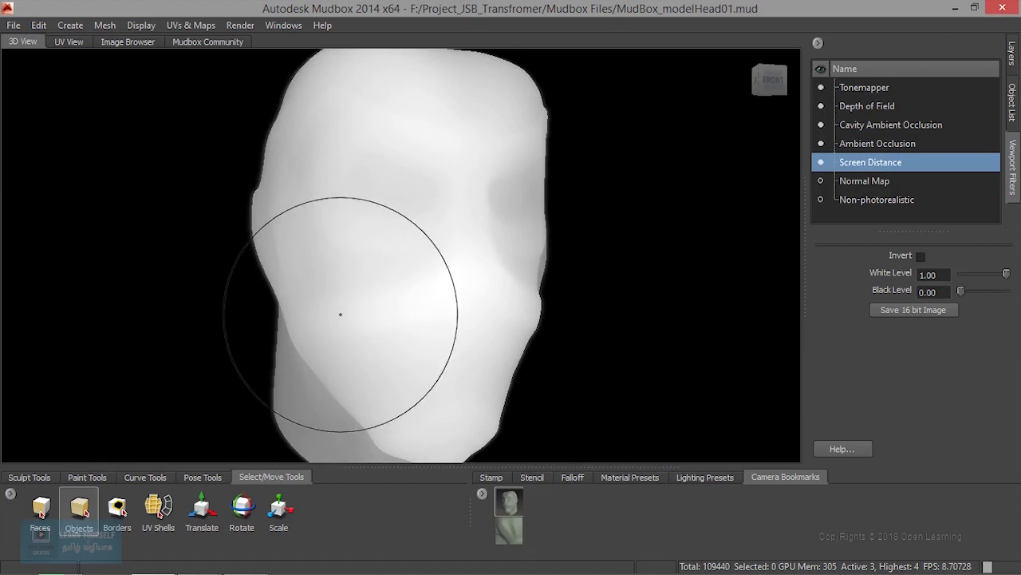
left_click_drag(960, 292, 1008, 292)
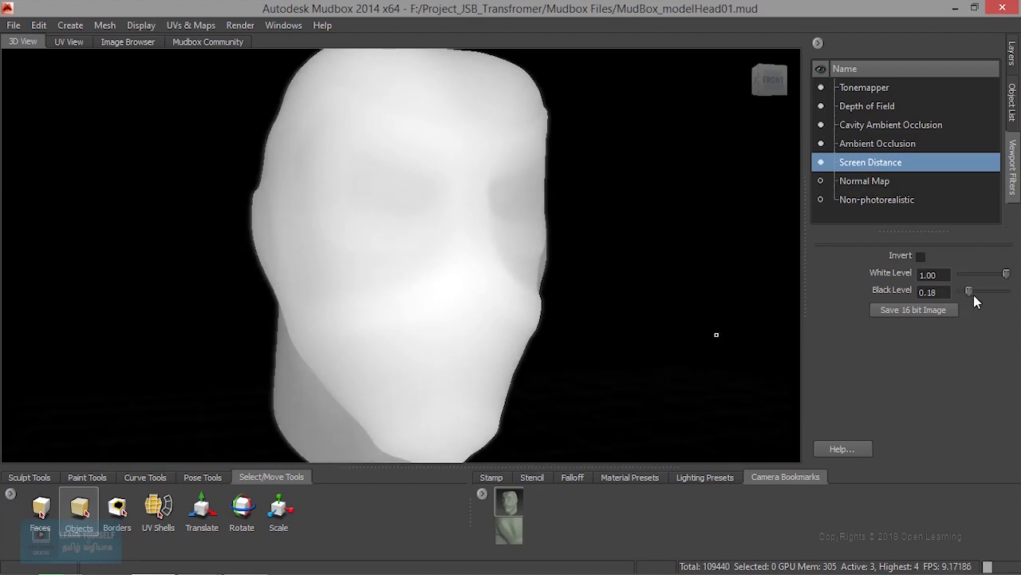
left_click_drag(1007, 292, 1020, 293)
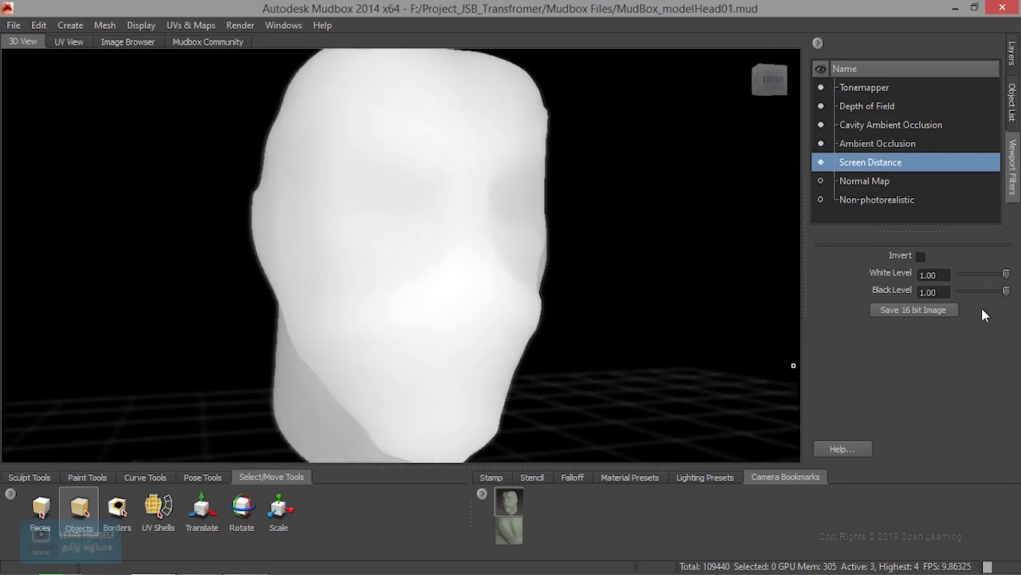
mouse_move(1007, 292)
left_mouse_down()
mouse_move(976, 292)
mouse_move(975, 275)
left_mouse_up()
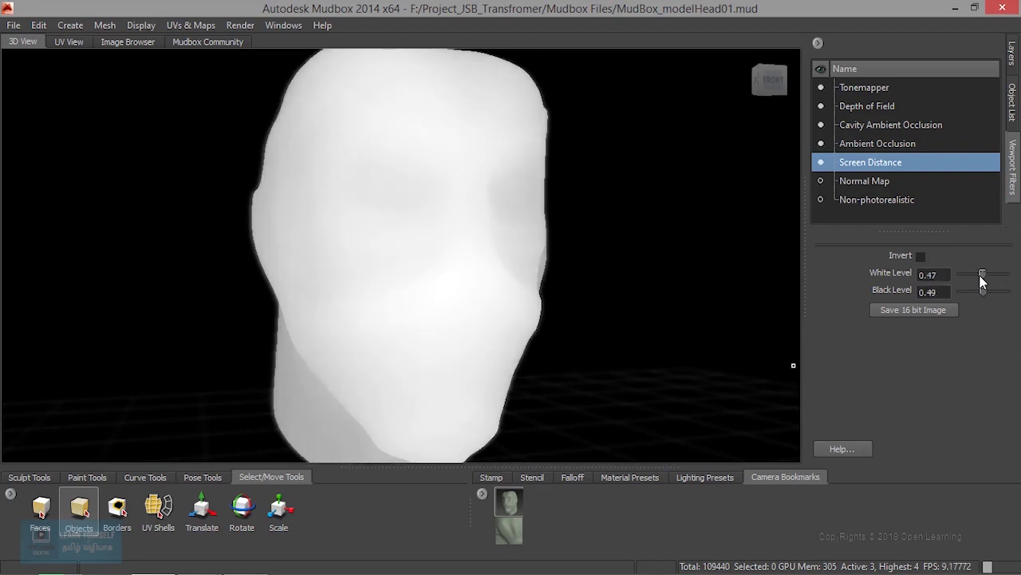
- Switch from Screen Distance to the Normal Map filter and view the head from several angles
left_click(878, 182)
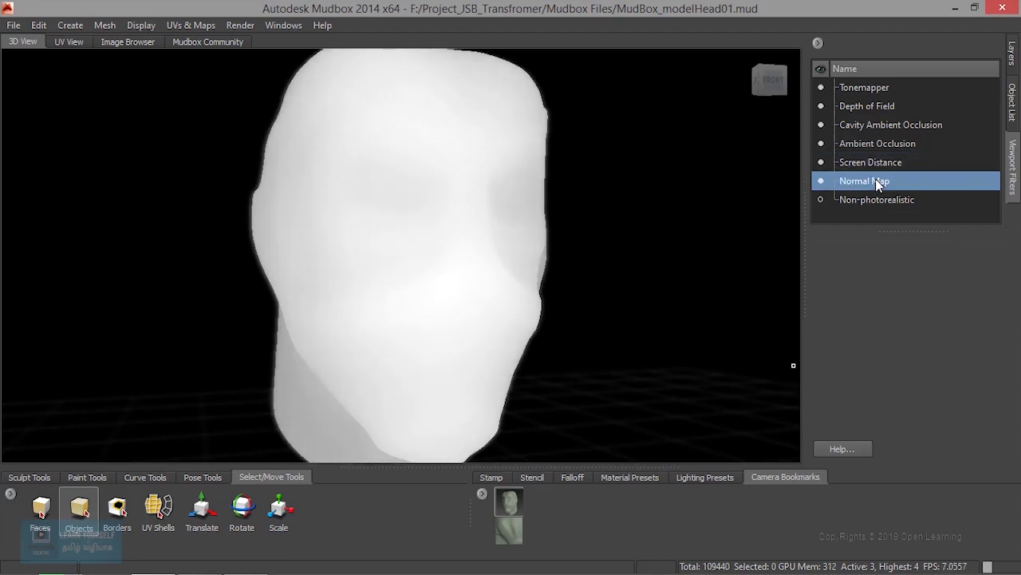
left_click(821, 163)
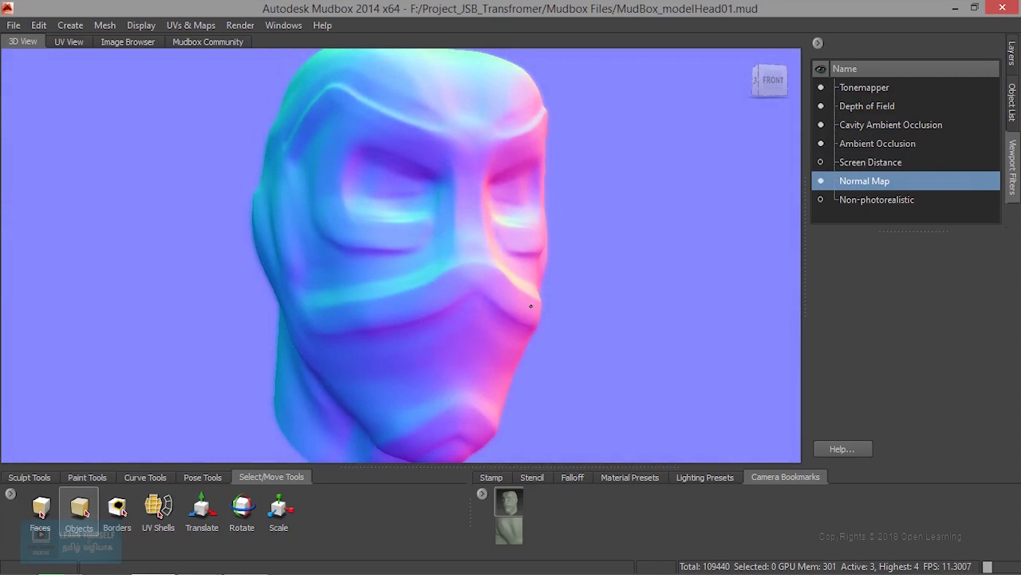
mouse_move(532, 303)
left_mouse_down("alt")
mouse_move(429, 317)
mouse_move(412, 303)
left_mouse_up("alt")
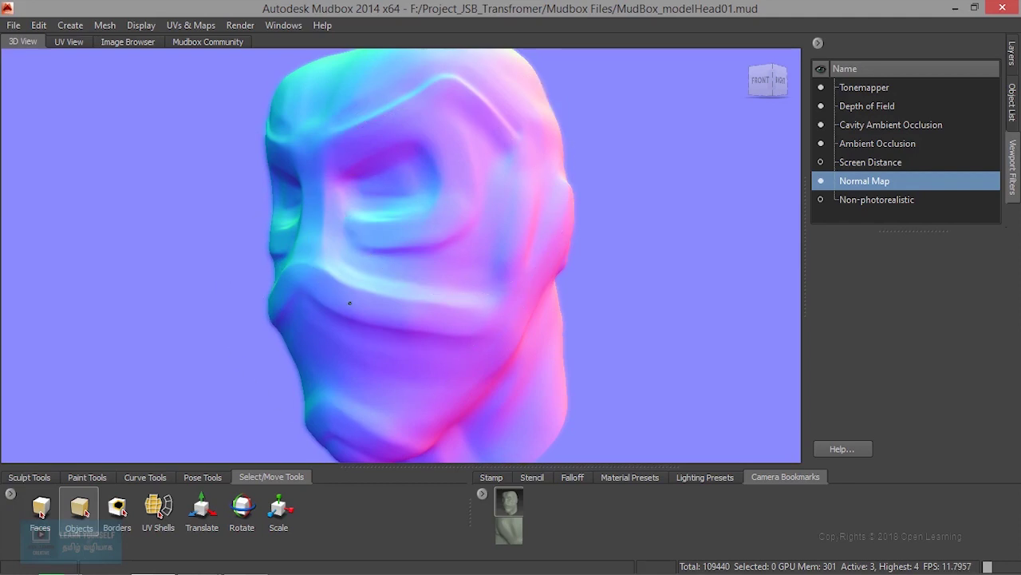
left_click_drag(426, 229, 461, 325, "alt")
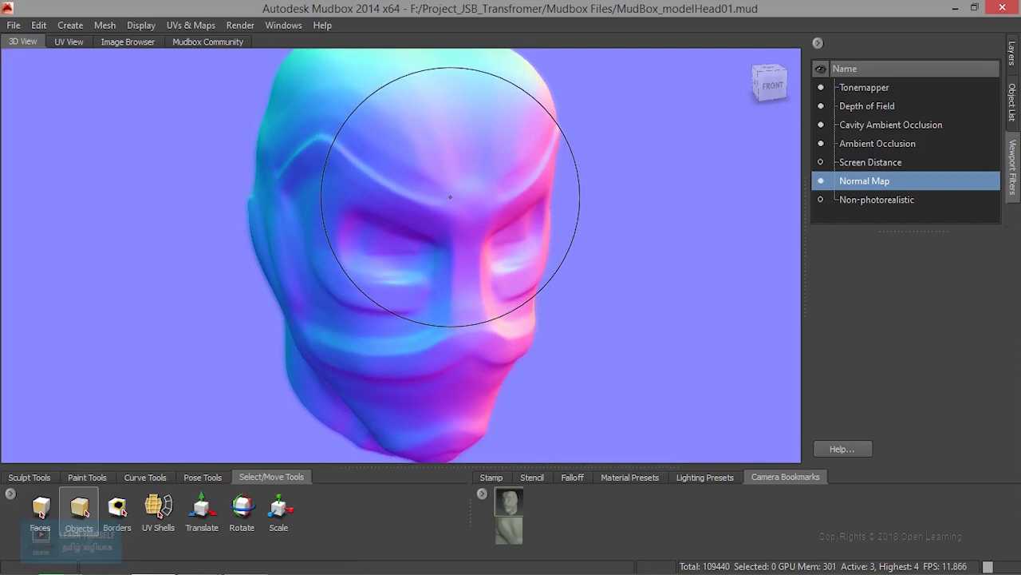
mouse_move(445, 308)
left_mouse_down("alt")
mouse_move(447, 266)
mouse_move(531, 282)
mouse_move(604, 276)
mouse_move(666, 287)
mouse_move(668, 299)
mouse_move(422, 313)
left_mouse_up("alt")
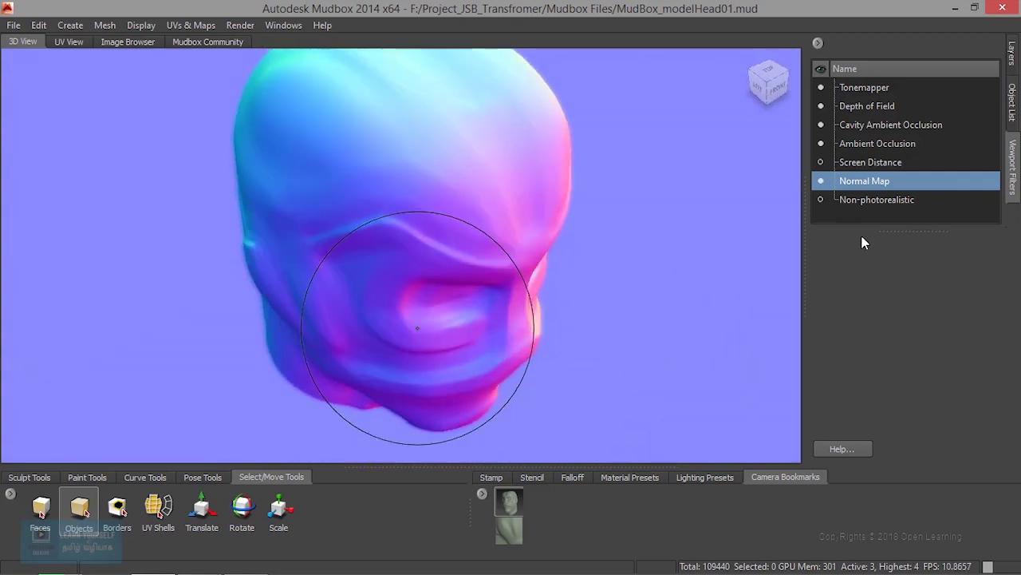
- Swap Normal Map for the Non-photorealistic pencil look, view it front-on, then turn it off
left_click(822, 181)
left_click(821, 200)
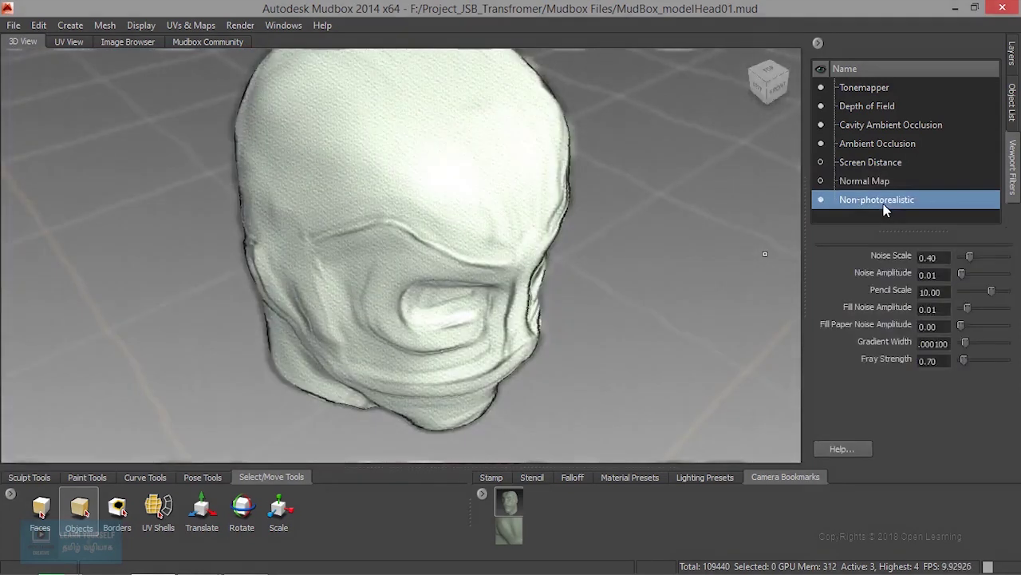
mouse_move(555, 313)
left_mouse_down("alt")
mouse_move(341, 269)
mouse_move(279, 237)
mouse_move(301, 216)
mouse_move(335, 256)
mouse_move(451, 294)
left_mouse_up("alt")
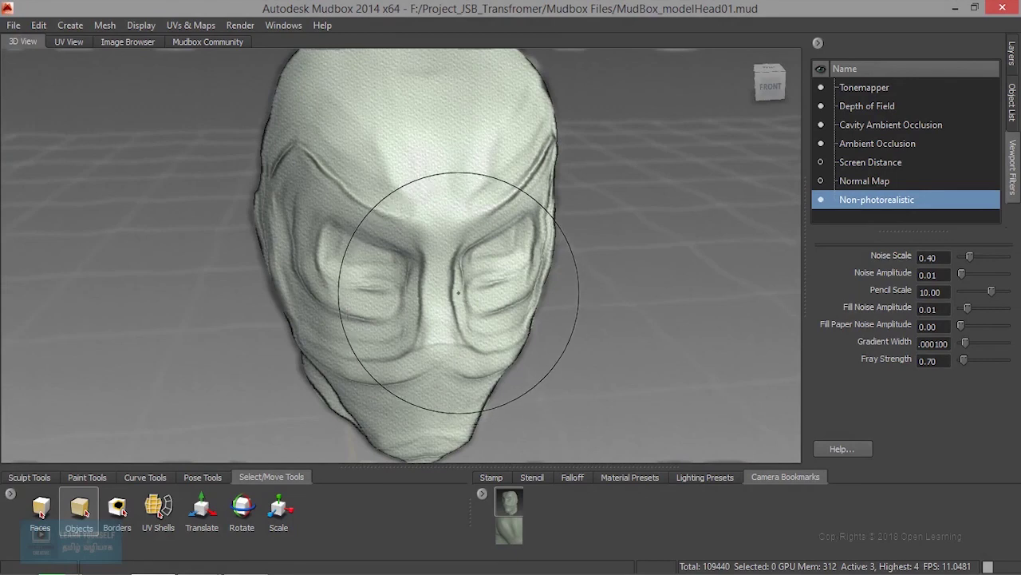
left_click(821, 200)
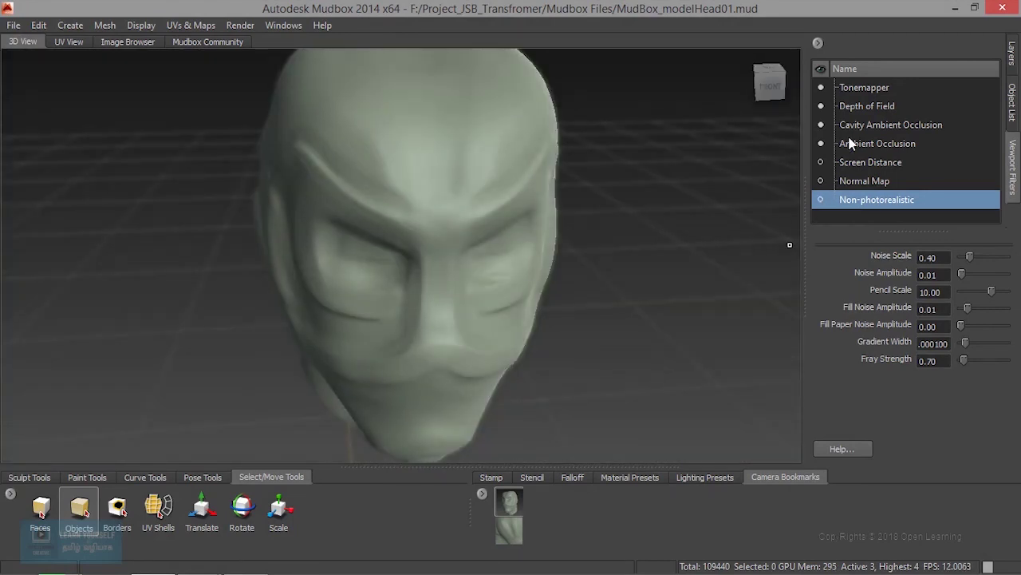
- Inspect the plainly shaded head from side, jaw and above, then open the Image Browser
mouse_move(584, 308)
left_mouse_down("alt")
mouse_move(484, 319)
mouse_move(422, 308)
left_mouse_up("alt")
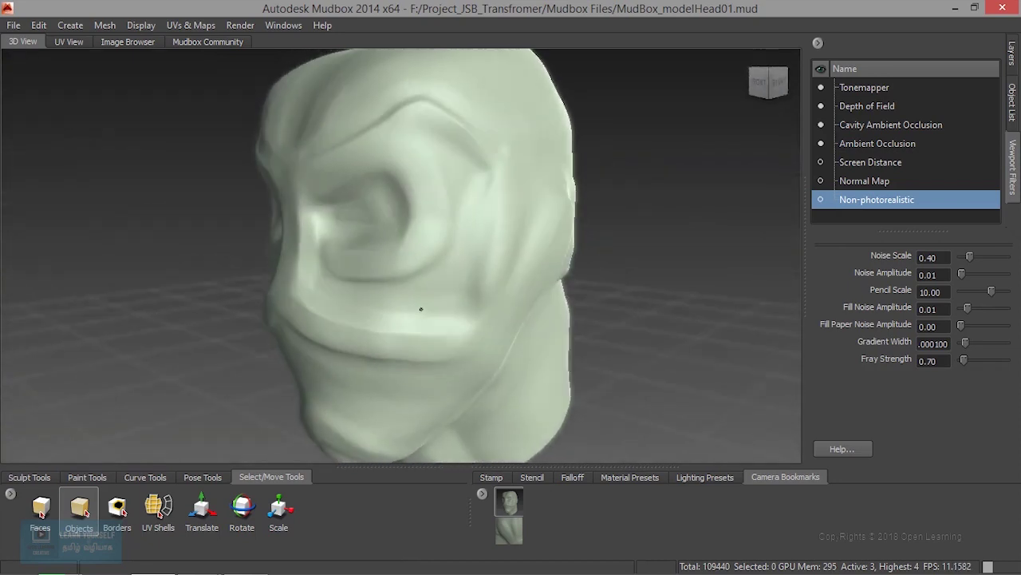
mouse_move(418, 308)
right_mouse_down("alt")
mouse_move(434, 285)
mouse_move(597, 338)
mouse_move(297, 297)
right_mouse_up("alt")
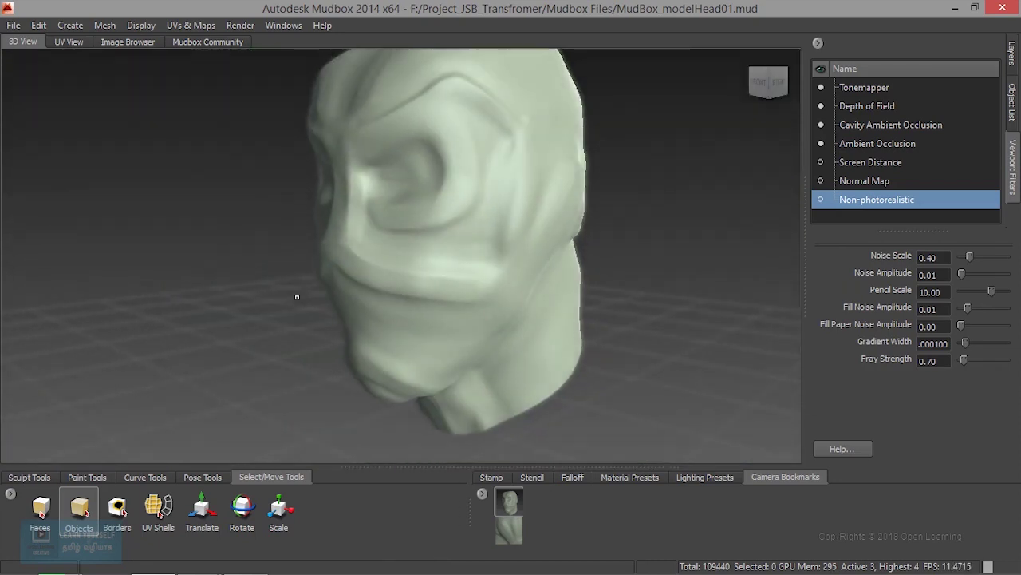
mouse_move(321, 321)
left_mouse_down("alt")
mouse_move(391, 319)
mouse_move(426, 336)
left_mouse_up("alt")
mouse_move(456, 298)
left_mouse_down("alt")
mouse_move(442, 338)
mouse_move(448, 314)
mouse_move(392, 299)
mouse_move(568, 304)
left_mouse_up("alt")
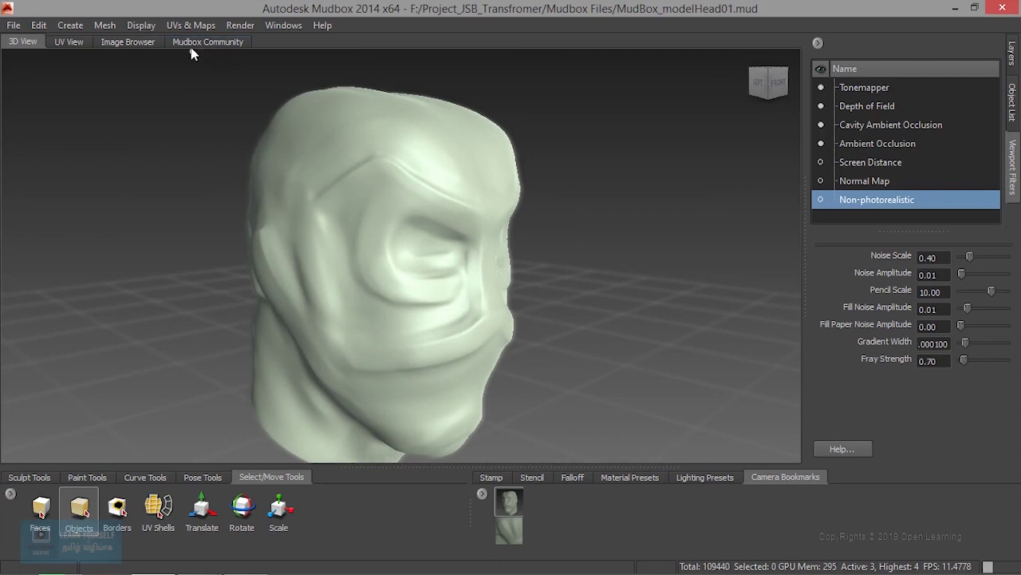
left_click(135, 44)
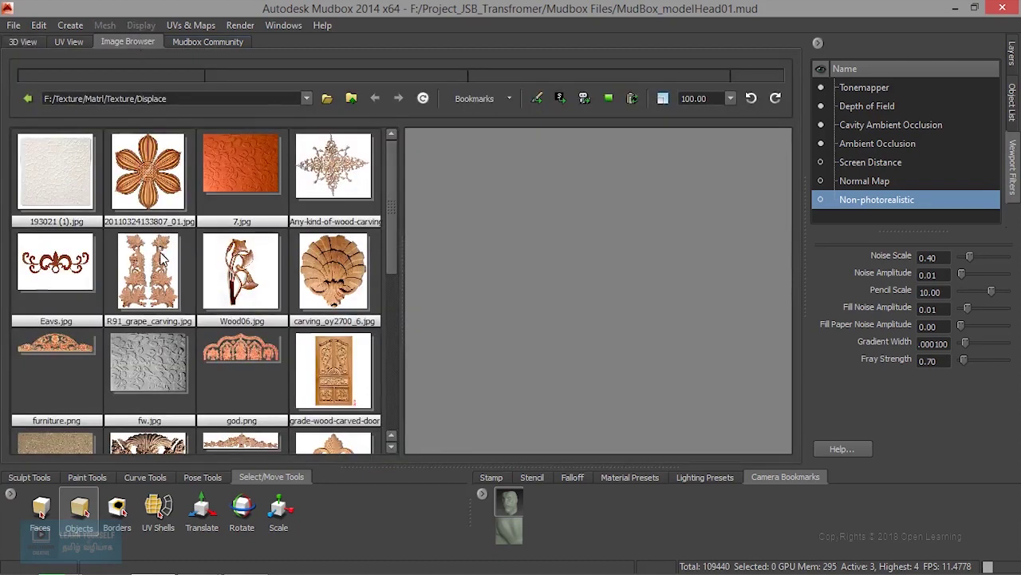
left_click(226, 44)
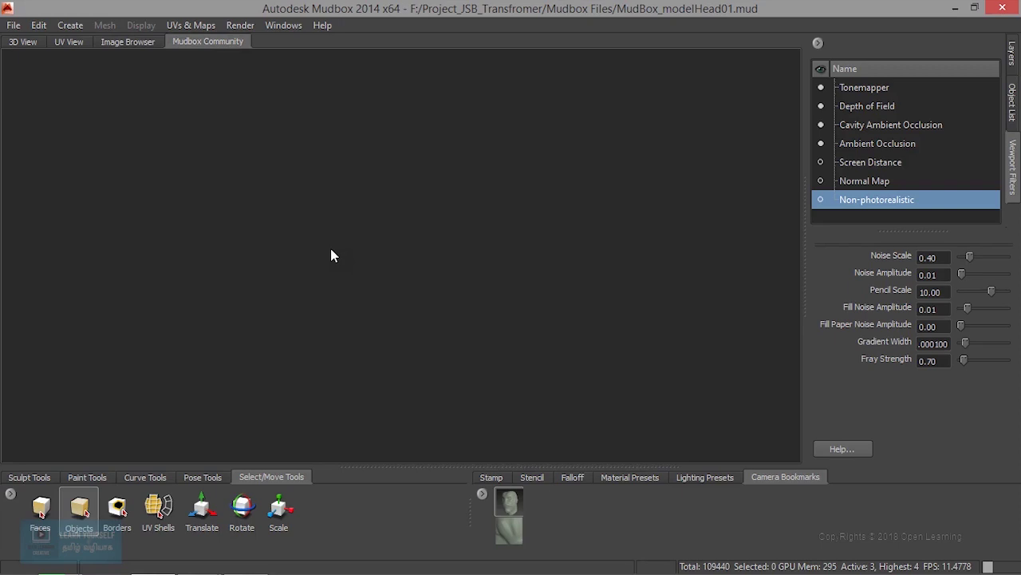
left_click(22, 42)
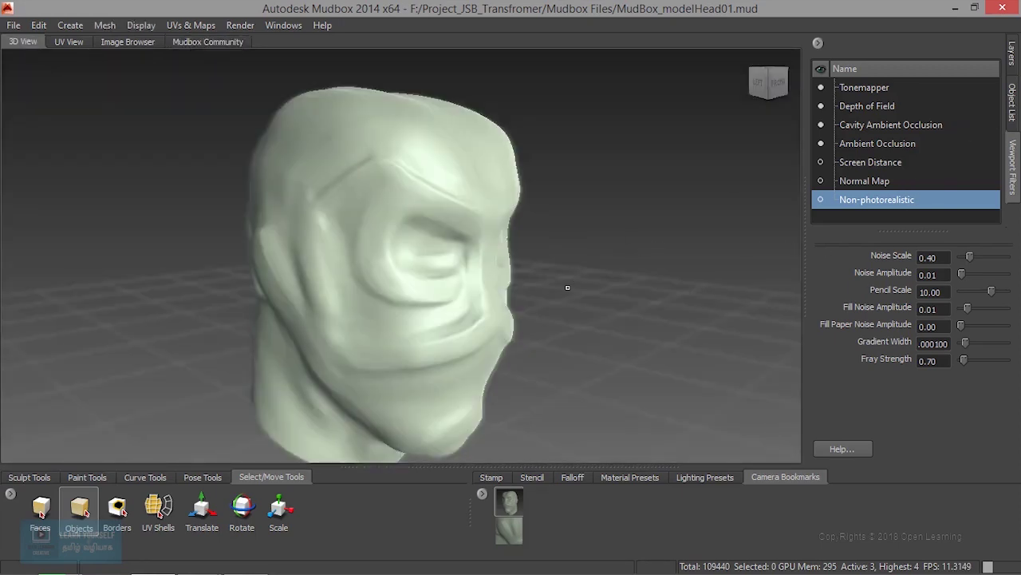
scroll(568, 288, "down", 2)
scroll(460, 299, "down", 1)
scroll(460, 298, "up", 2)
scroll(418, 298, "up", 1)
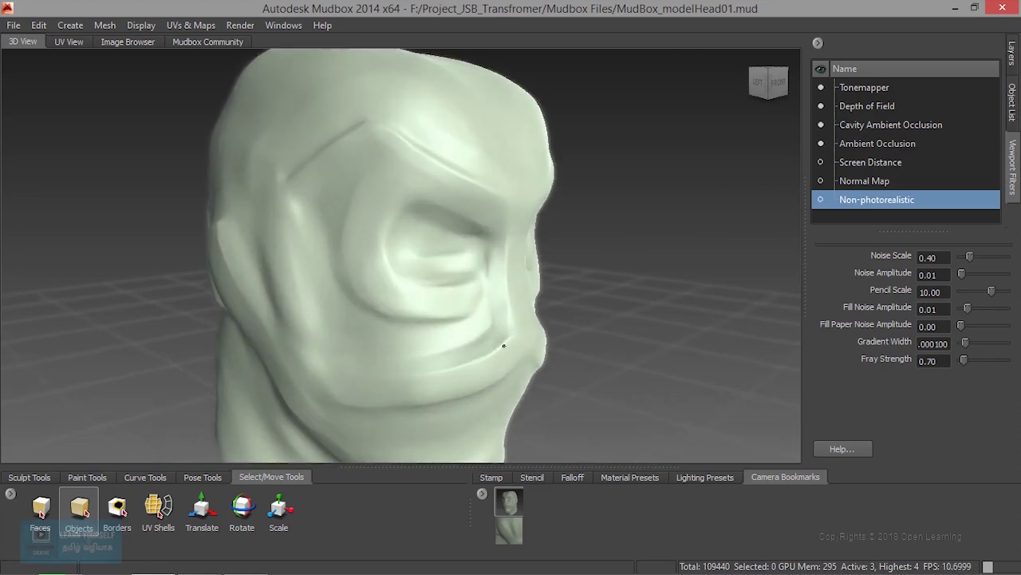
scroll(493, 346, "down", 1)
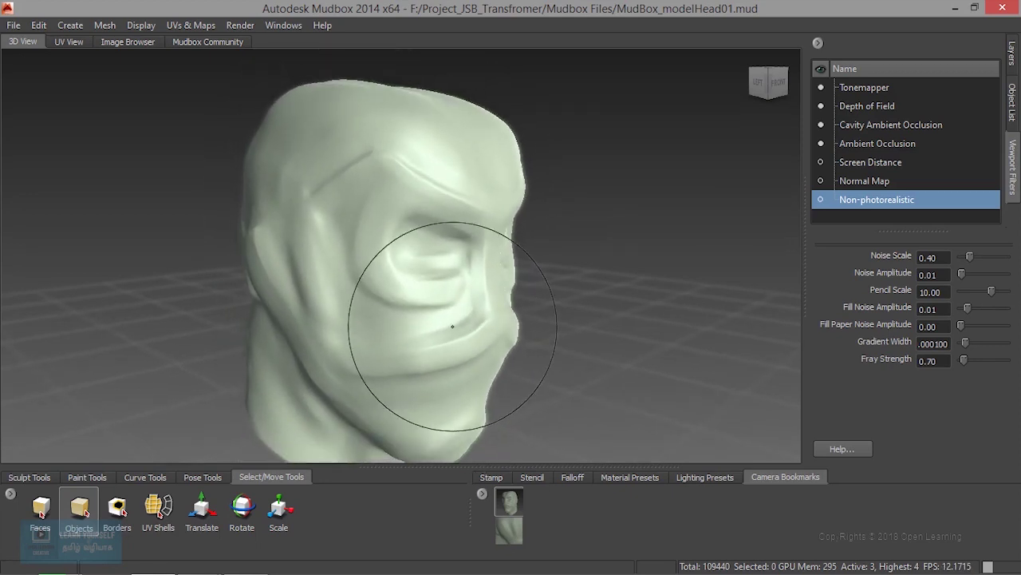